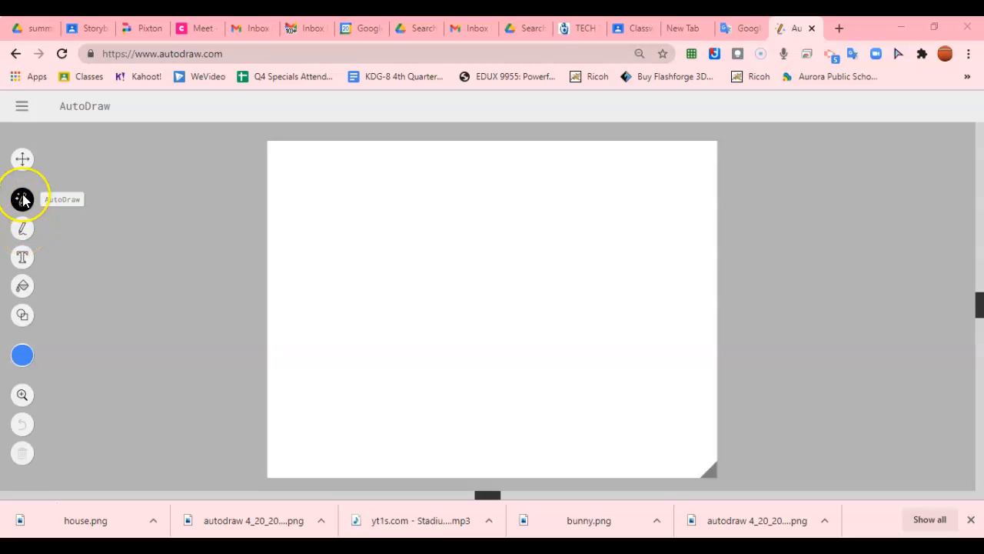
- Activate the AutoDraw tool and set the drawing colour to black
left_click(22, 226)
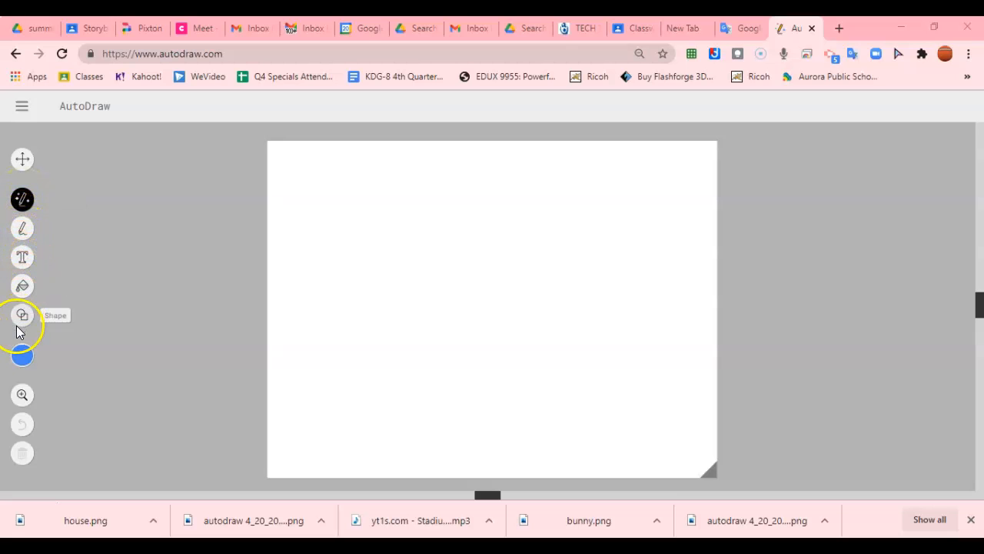
left_click(23, 356)
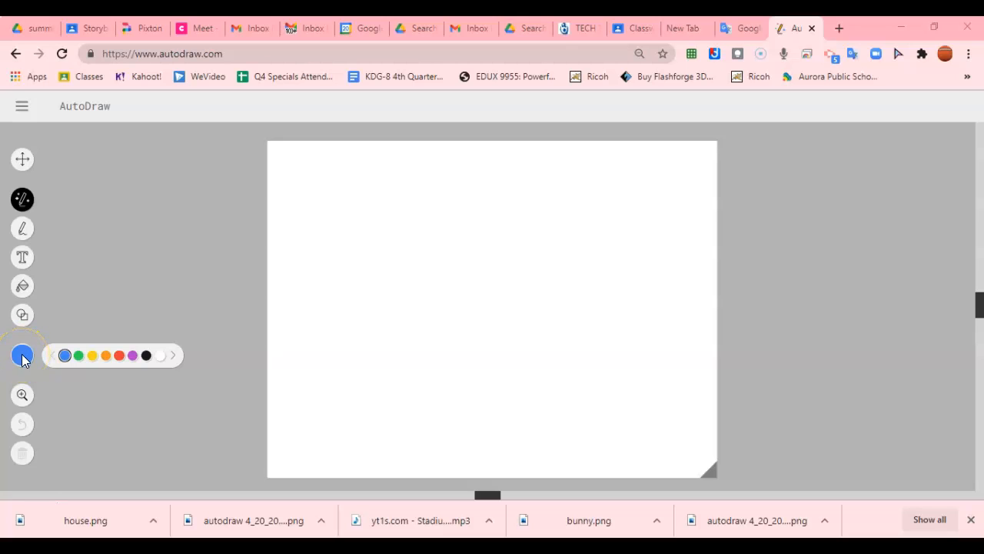
left_click(22, 199)
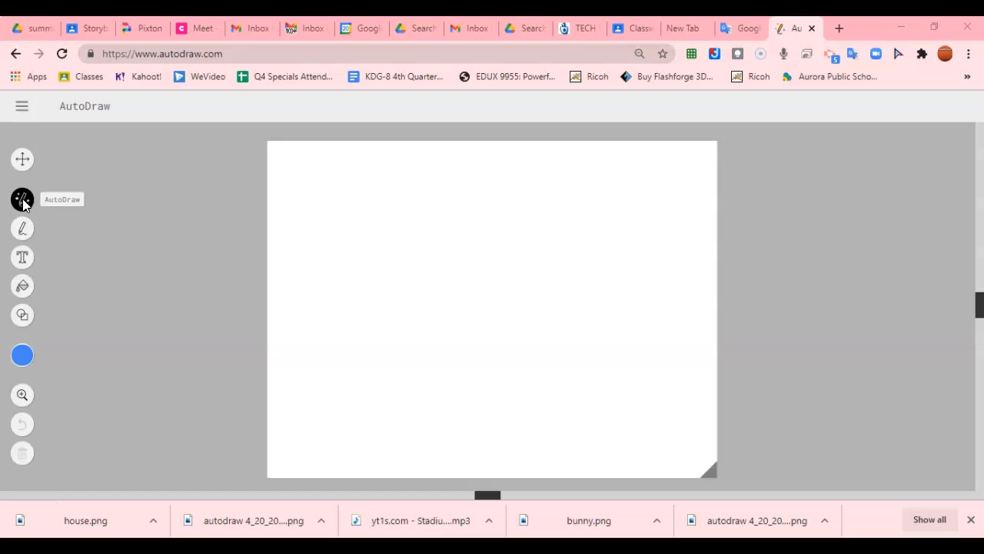
left_click(23, 354)
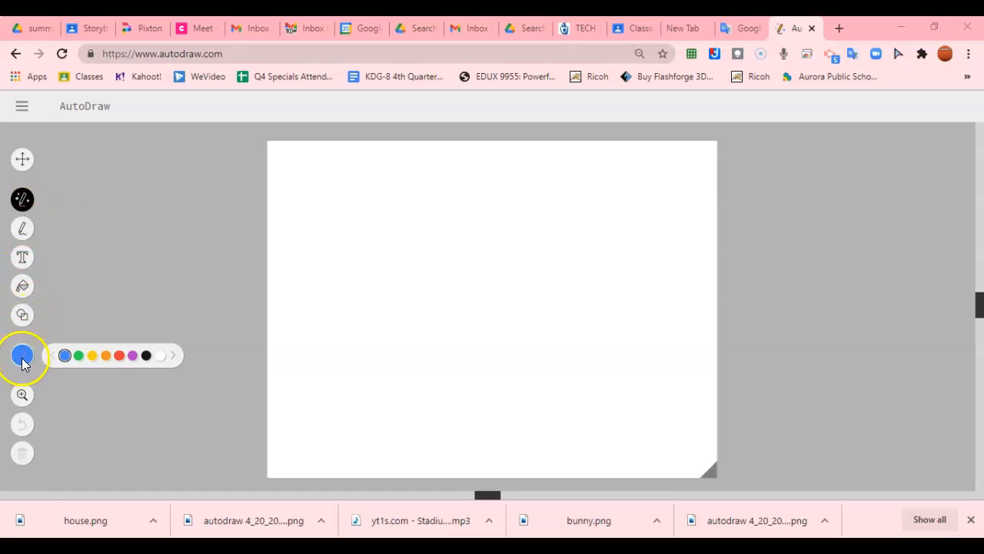
left_click(146, 356)
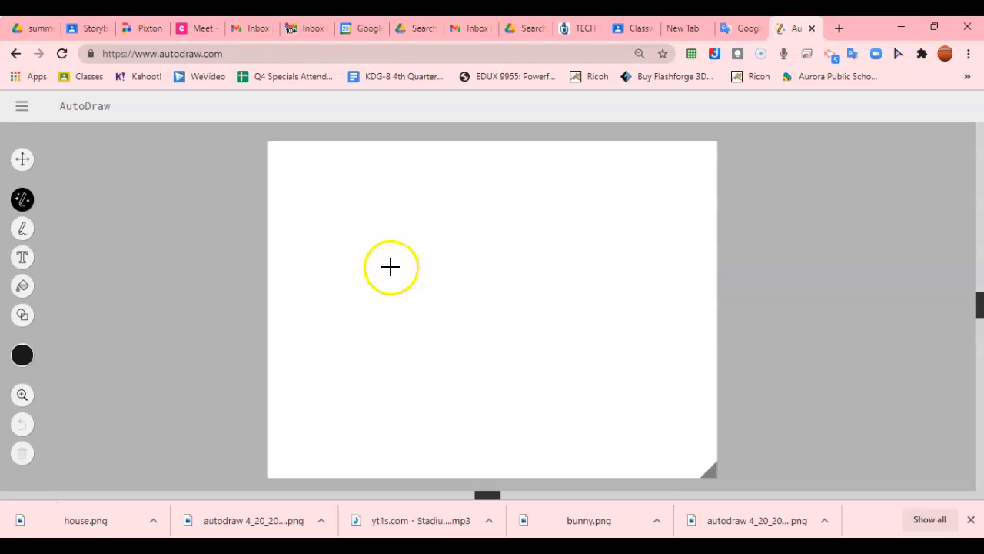
- Sketch a rough circle on the canvas and try suggested replacements for it, including the cratered moon, the pond and the tomato
mouse_move(428, 253)
left_mouse_down()
mouse_move(385, 277)
mouse_move(396, 296)
mouse_move(426, 310)
mouse_move(451, 299)
mouse_move(458, 278)
mouse_move(460, 257)
mouse_move(424, 251)
left_mouse_up()
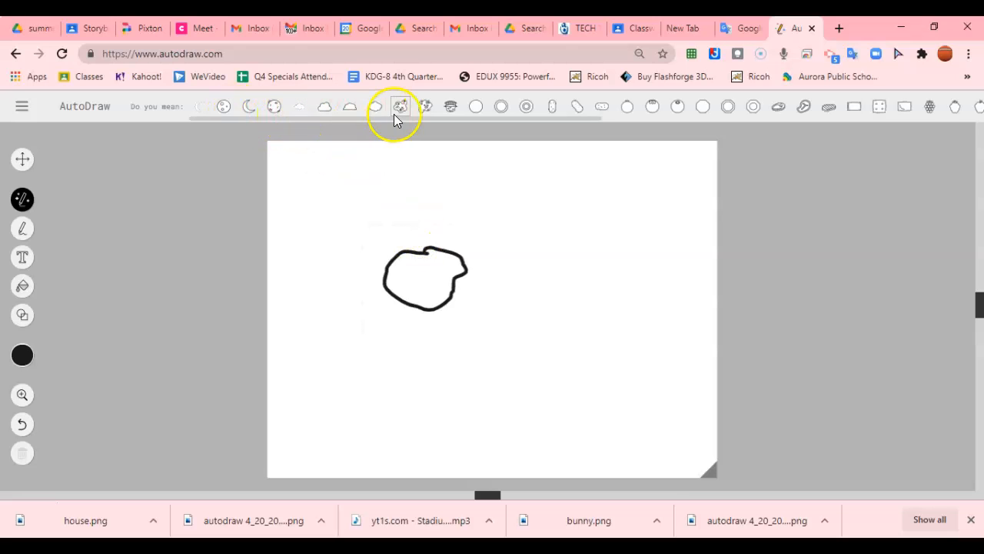
left_click(550, 108)
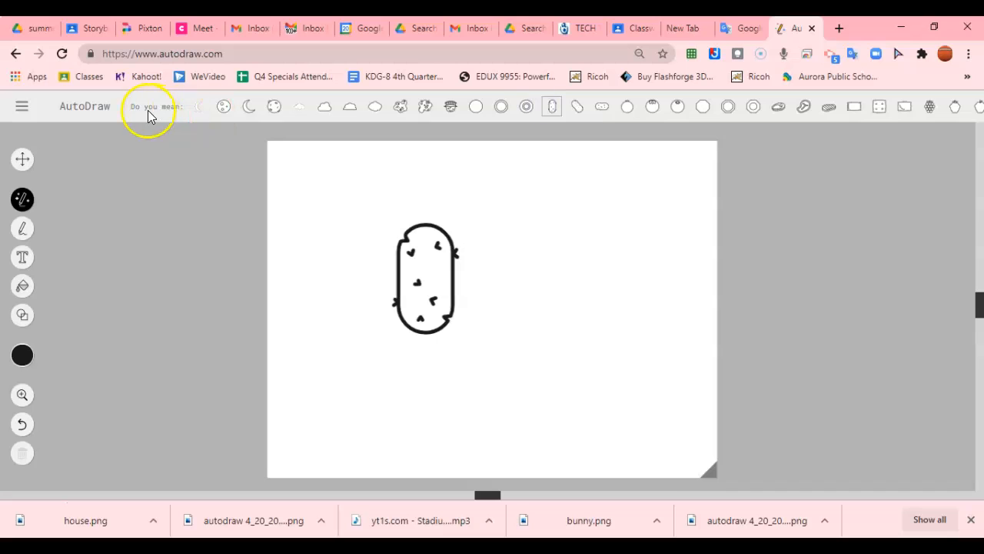
left_click(248, 109)
left_click(229, 107)
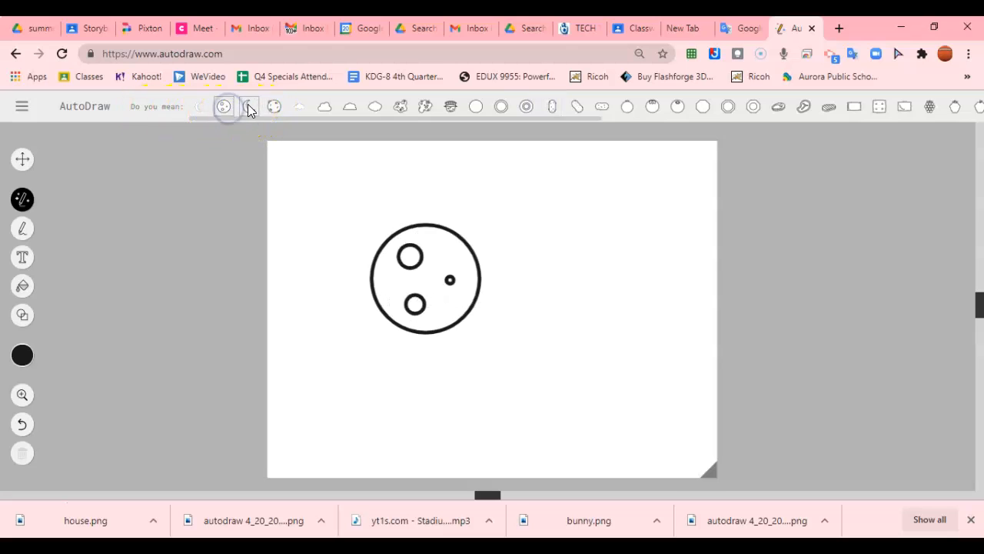
left_click(272, 108)
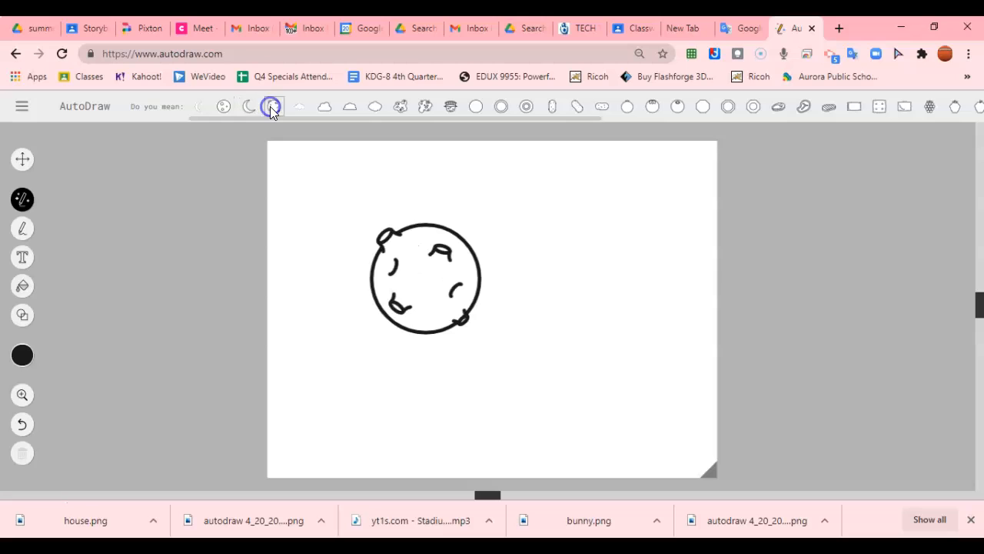
left_click(325, 108)
left_click(350, 108)
left_click(400, 108)
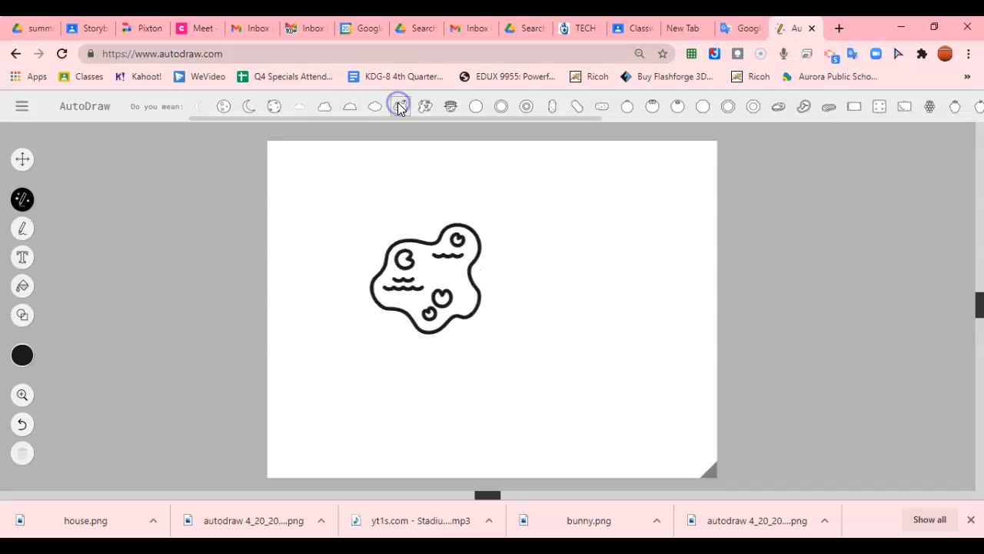
left_click(652, 108)
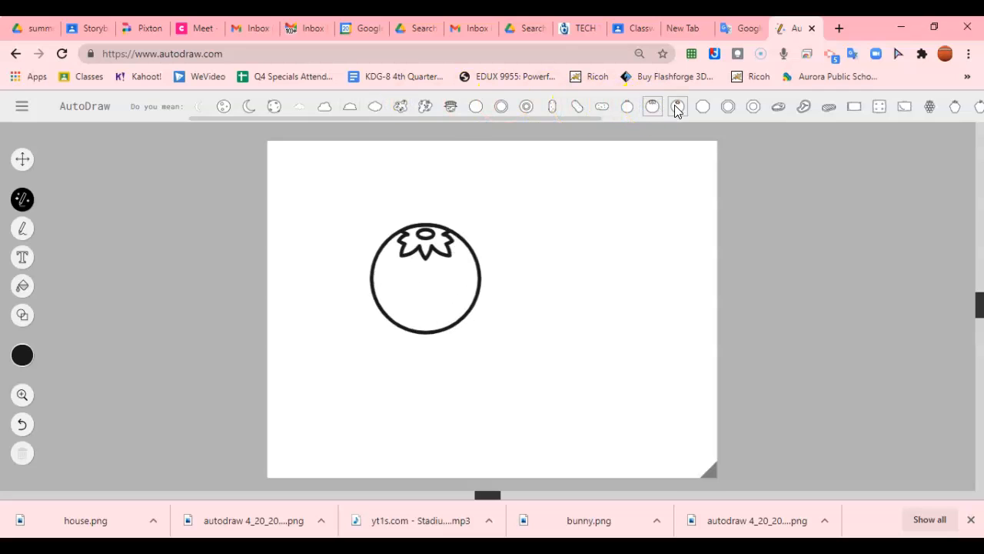
left_click(677, 109)
left_click(628, 112)
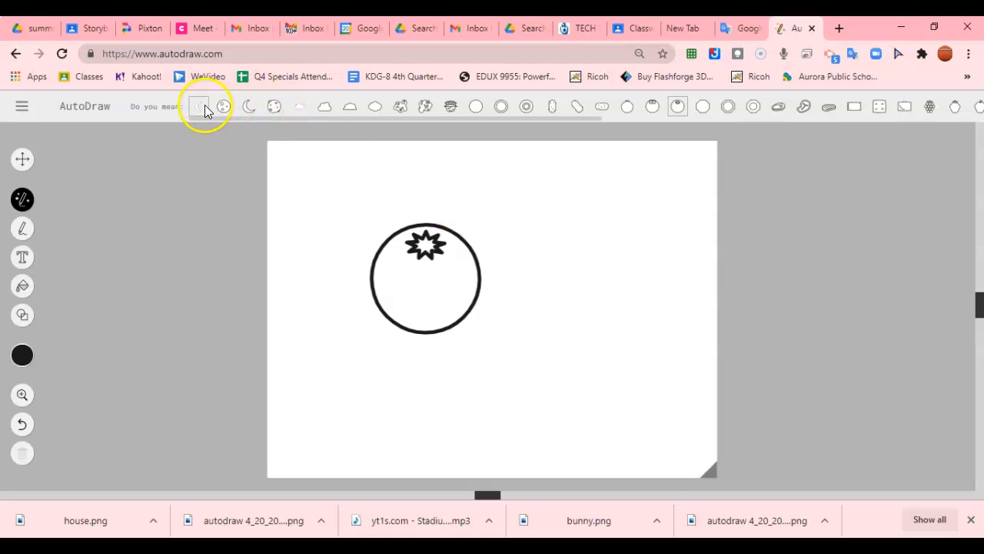
- Try more replacements from the far end of the suggestions, including the split oval seed and the scalloped ring
left_click_drag(597, 116, 956, 123)
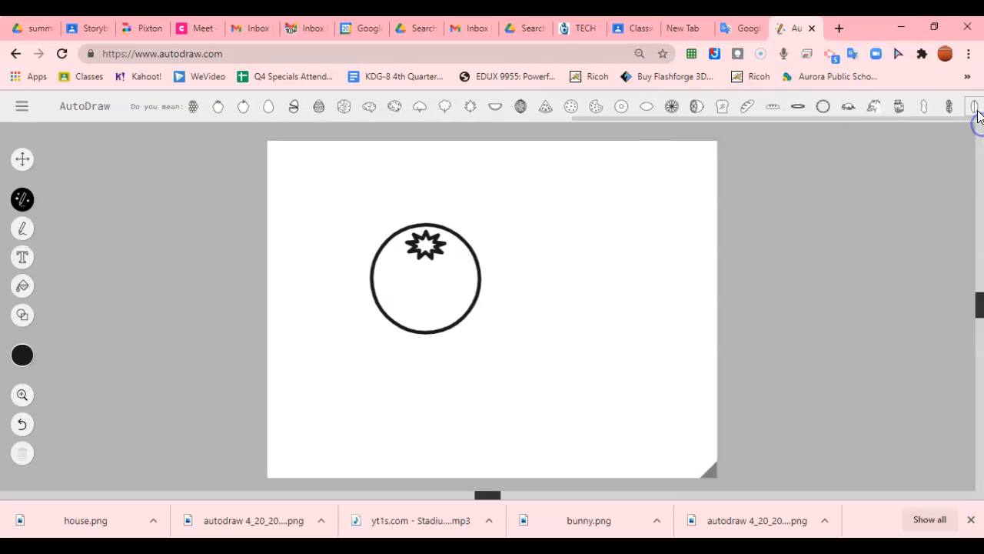
left_click(973, 107)
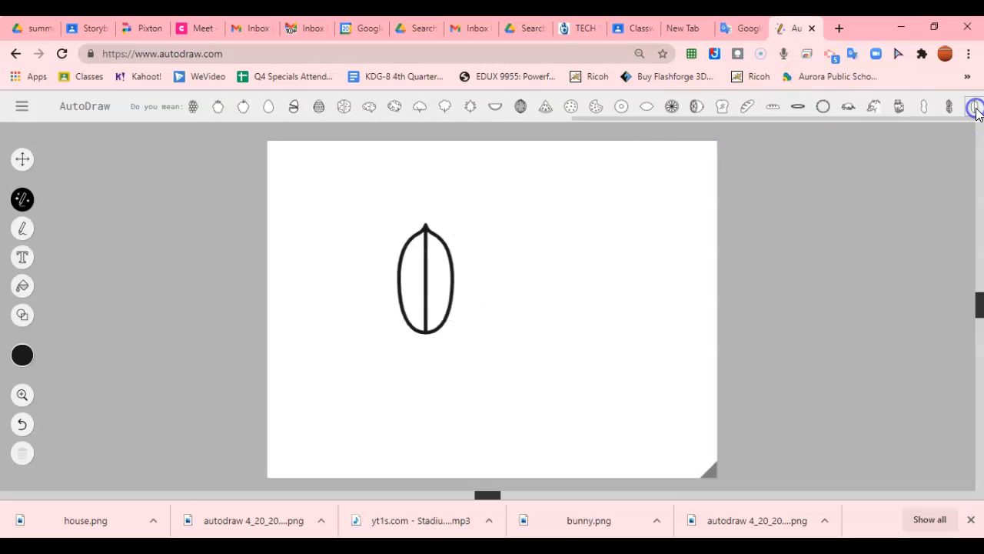
left_click(670, 106)
left_click(621, 106)
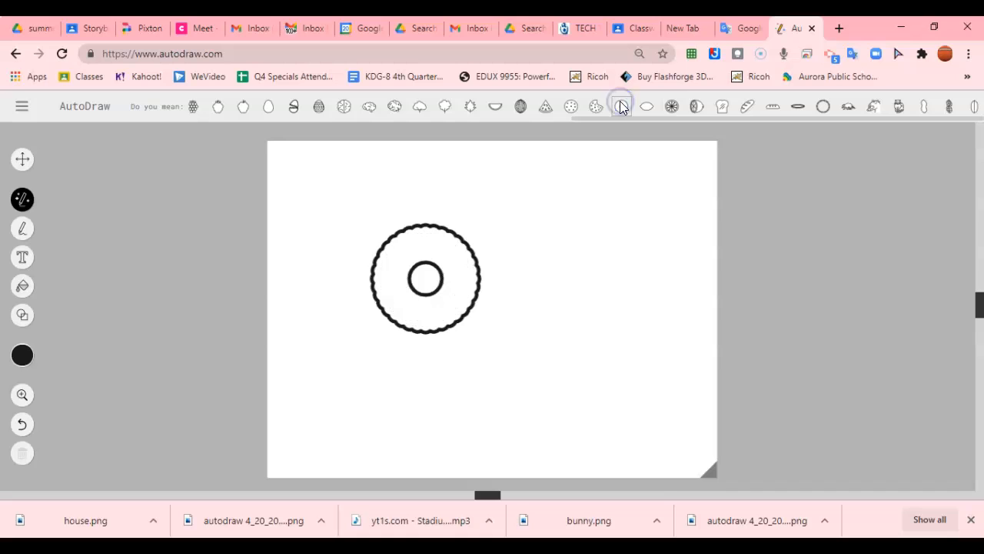
- Select the scalloped ring on the canvas and delete it
left_click(23, 160)
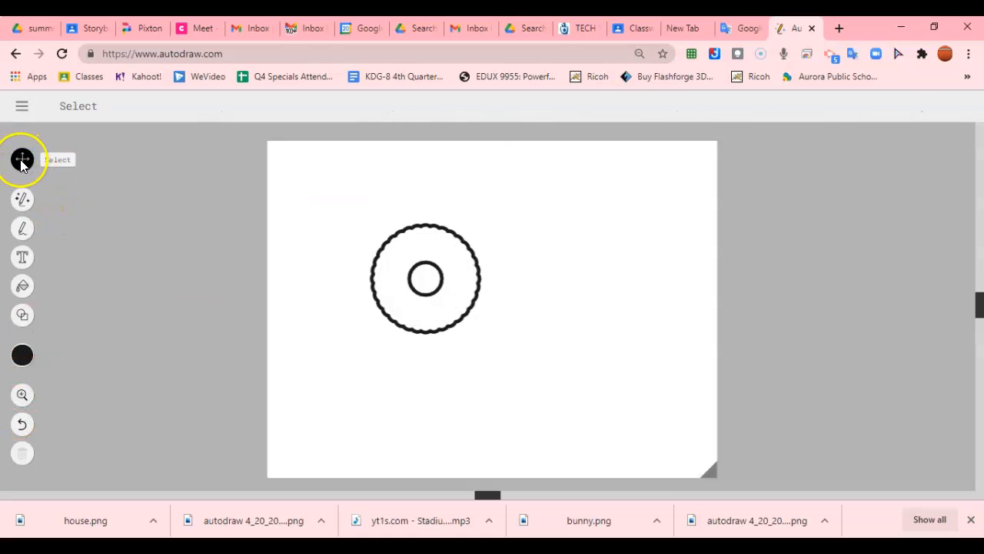
left_click(401, 239)
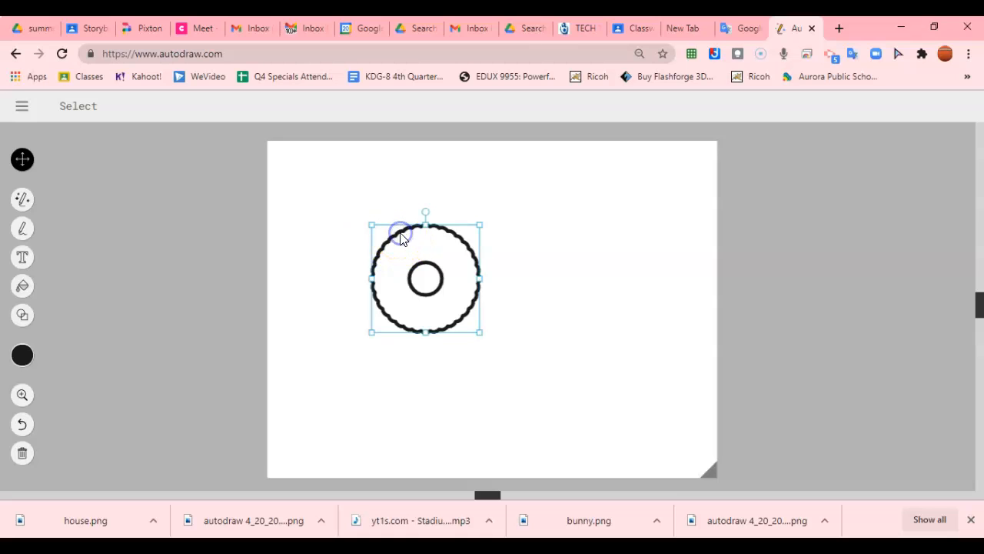
left_click(22, 453)
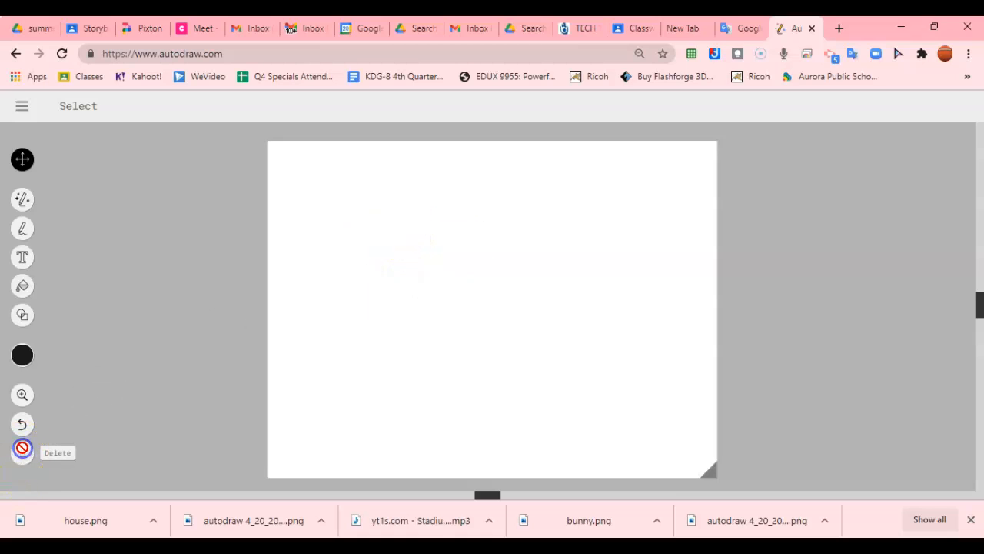
- Sketch a rough head with two pointed ears using AutoDraw and replace it with the suggested cat face with whiskers
left_click(24, 197)
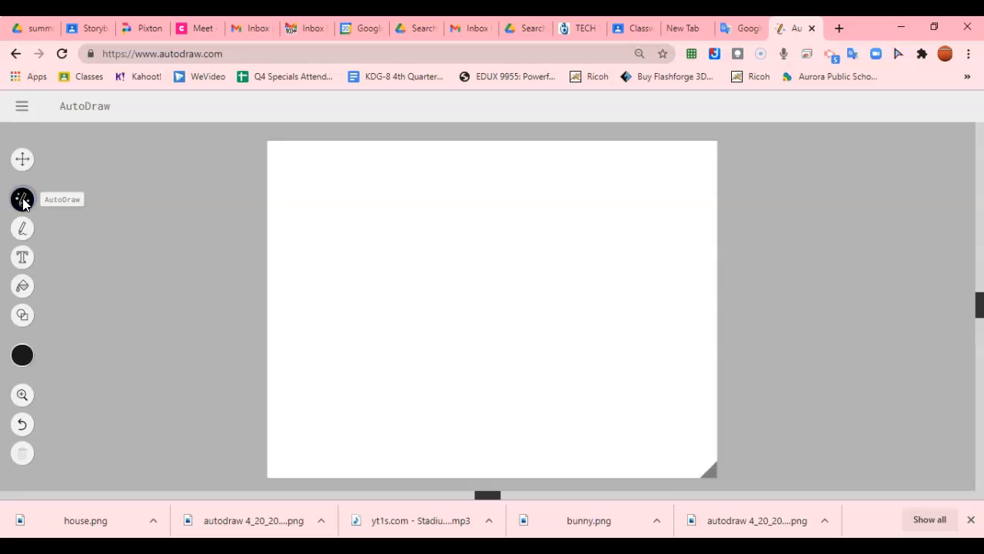
mouse_move(456, 257)
left_mouse_down()
mouse_move(394, 307)
mouse_move(492, 324)
mouse_move(504, 268)
mouse_move(458, 256)
mouse_move(407, 263)
mouse_move(421, 230)
mouse_move(441, 262)
mouse_move(490, 243)
mouse_move(497, 225)
mouse_move(508, 268)
left_mouse_up()
left_click(490, 242)
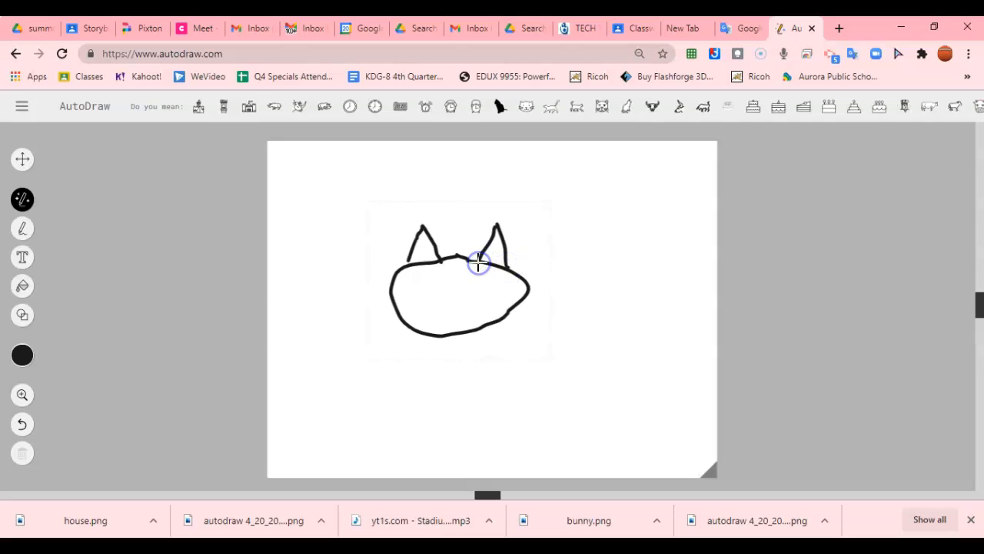
left_click(407, 260)
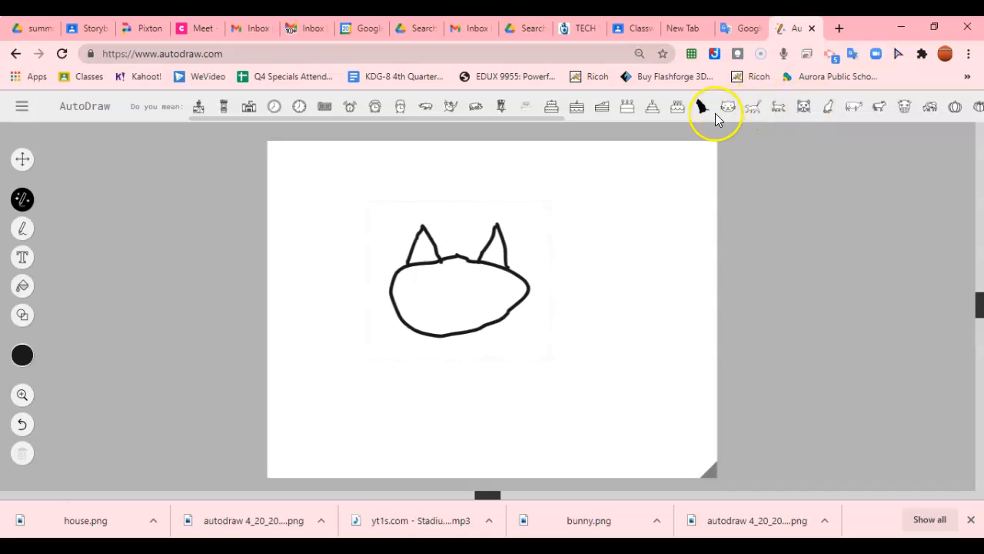
left_click(803, 107)
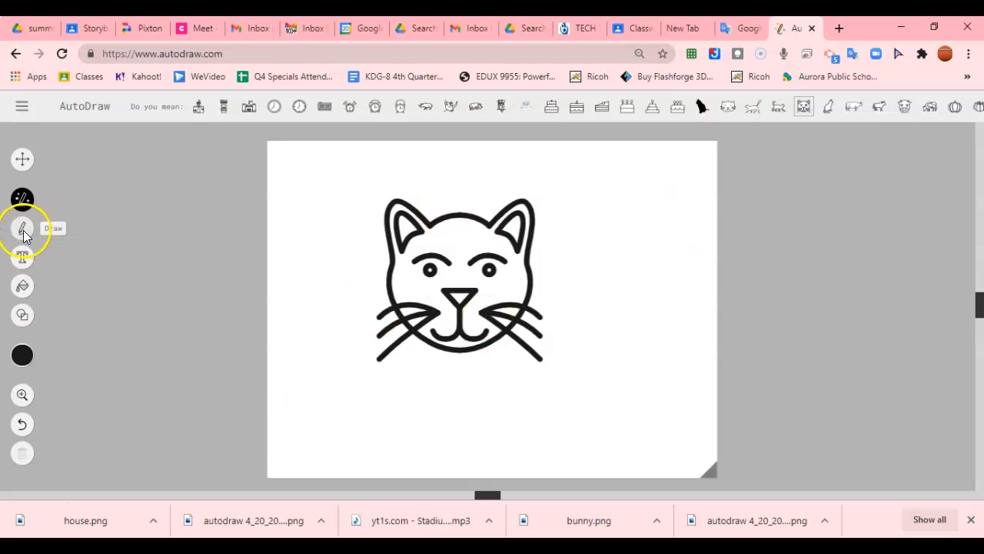
- Fill the cat's face with purple
left_click(23, 284)
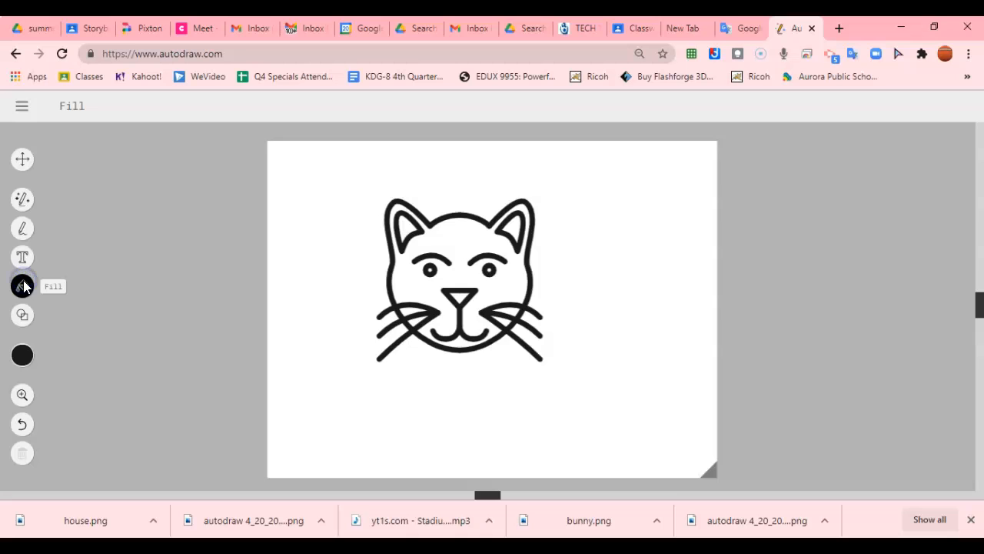
left_click(22, 354)
left_click(134, 355)
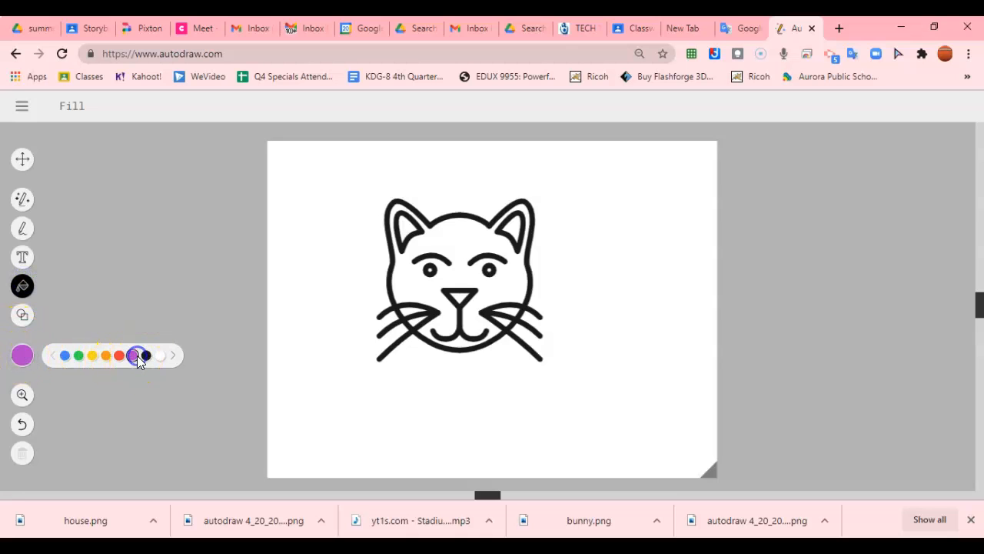
left_click(446, 237)
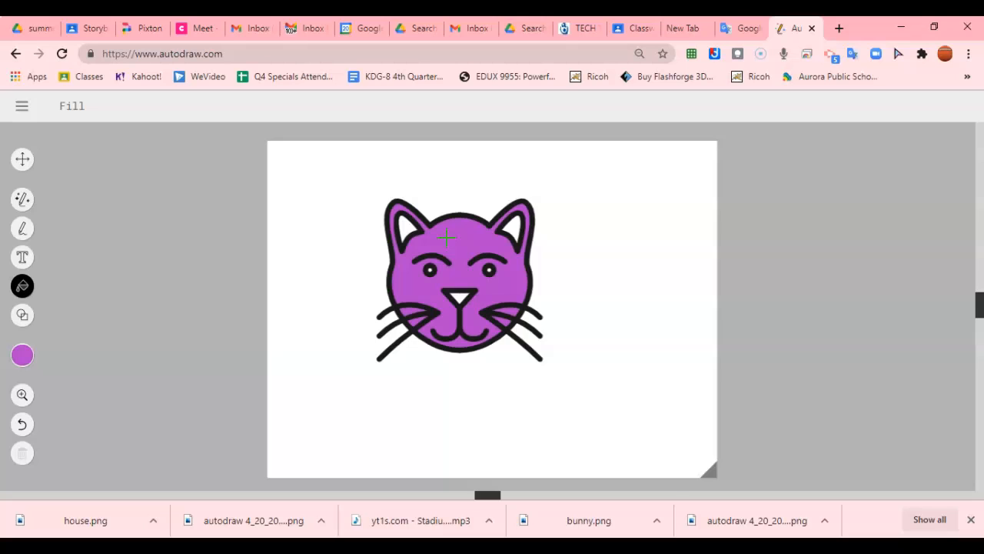
left_click(405, 262)
- Download the finished cat drawing as an image
left_click(21, 110)
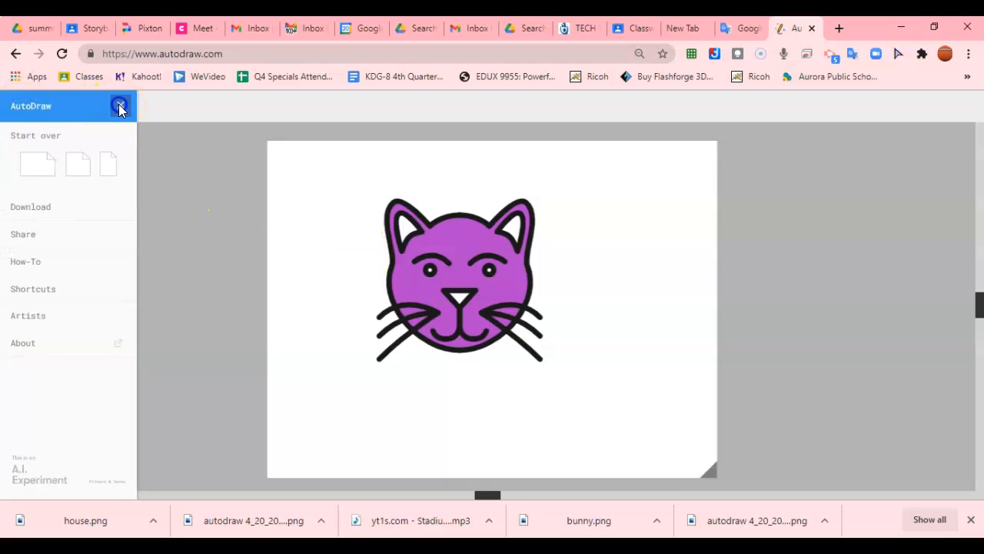
left_click(119, 106)
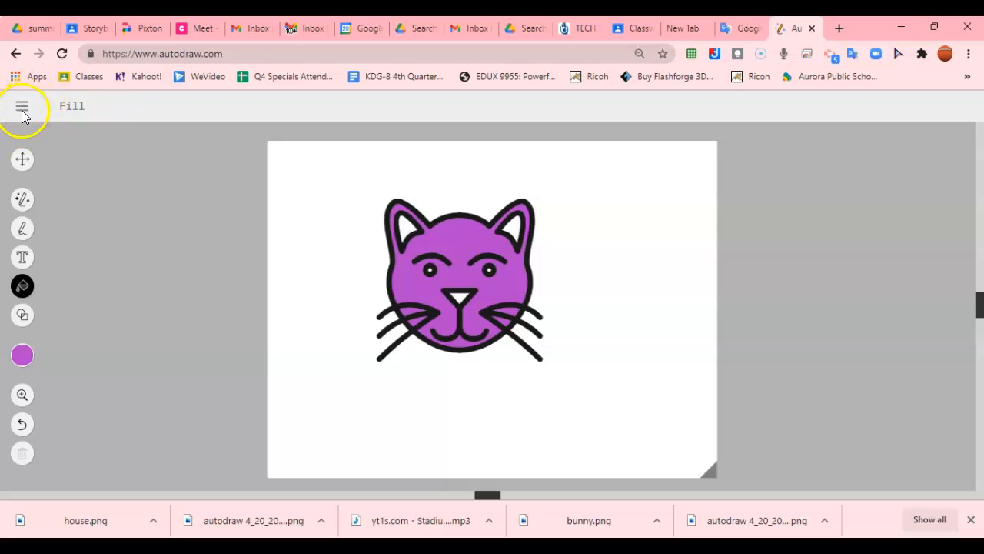
left_click(22, 110)
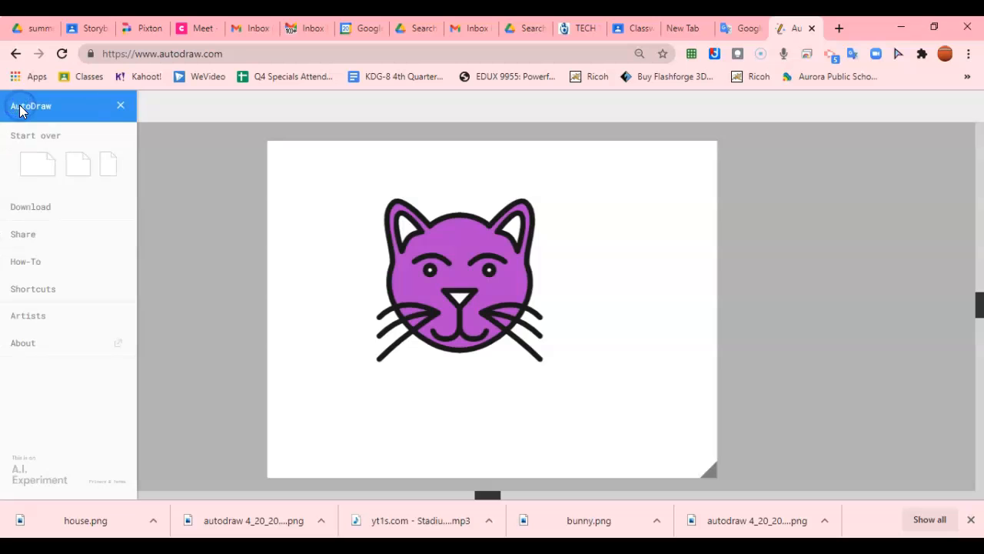
left_click(42, 209)
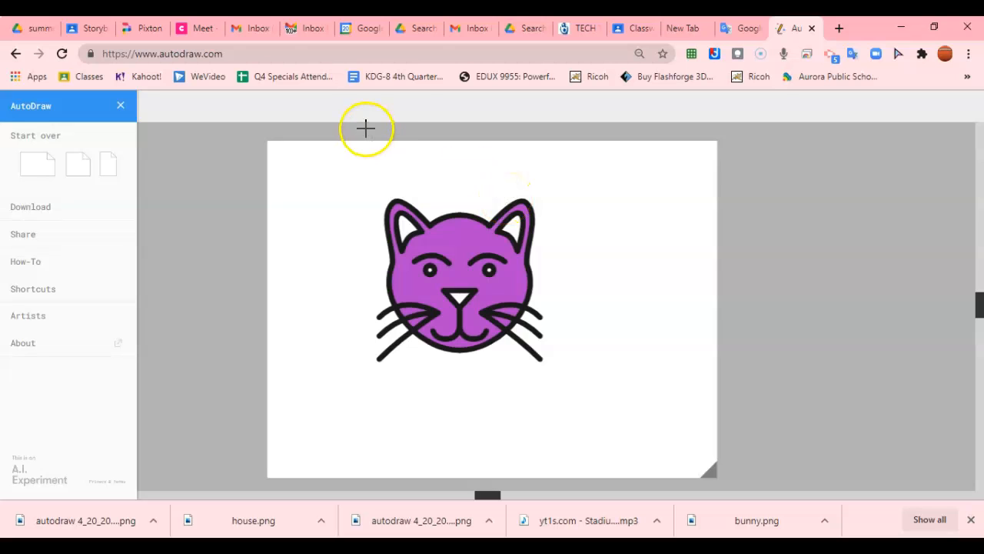
- Go to Pixlr E through the Fairy Tale Animation assignment in Google Classroom and open the image autodraw 4_20_2021 (5)
left_click(631, 30)
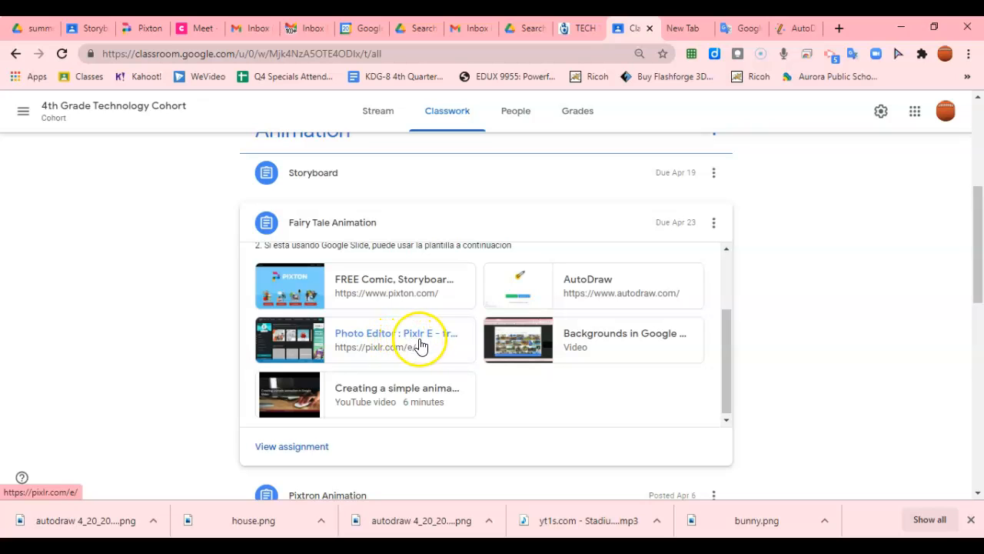
left_click(381, 341)
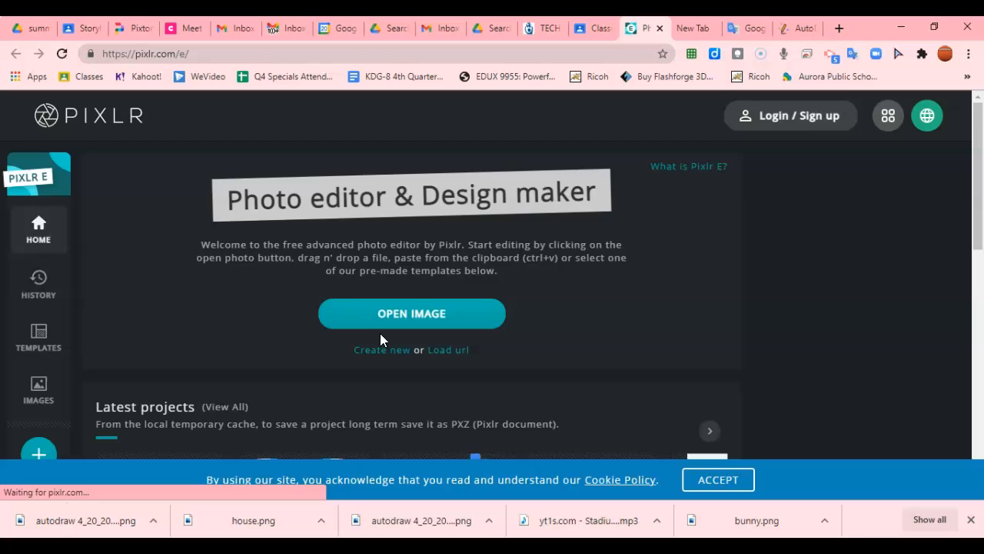
left_click(396, 315)
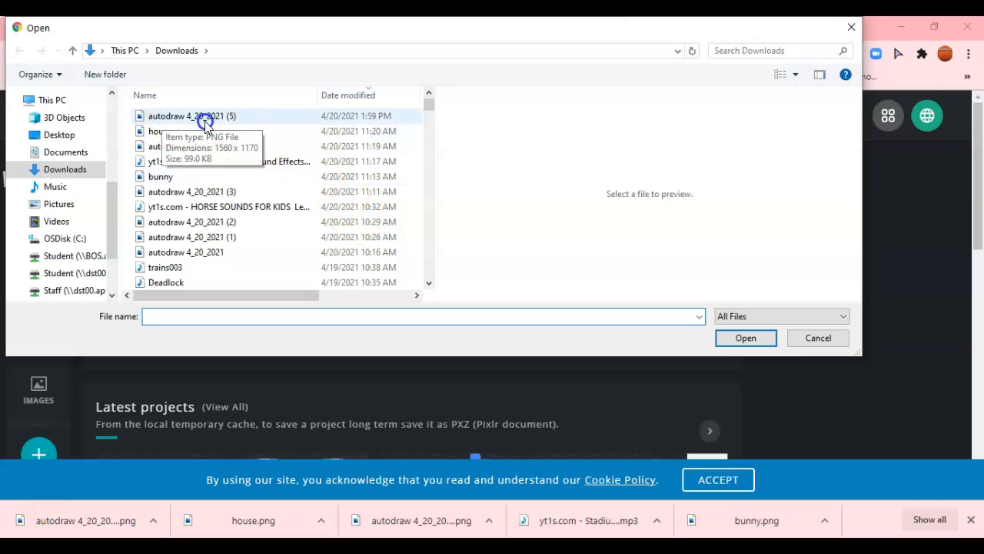
left_click(166, 117)
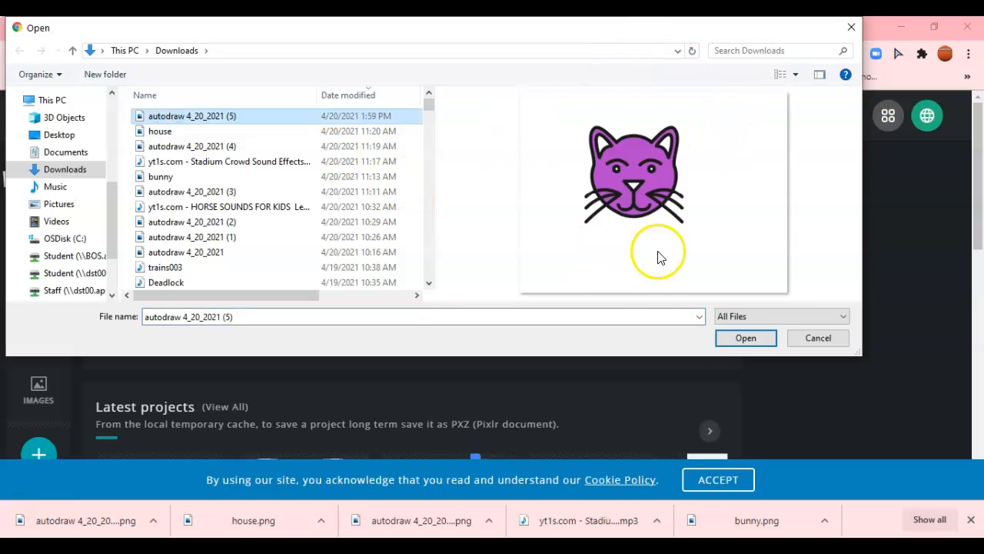
left_click(718, 343)
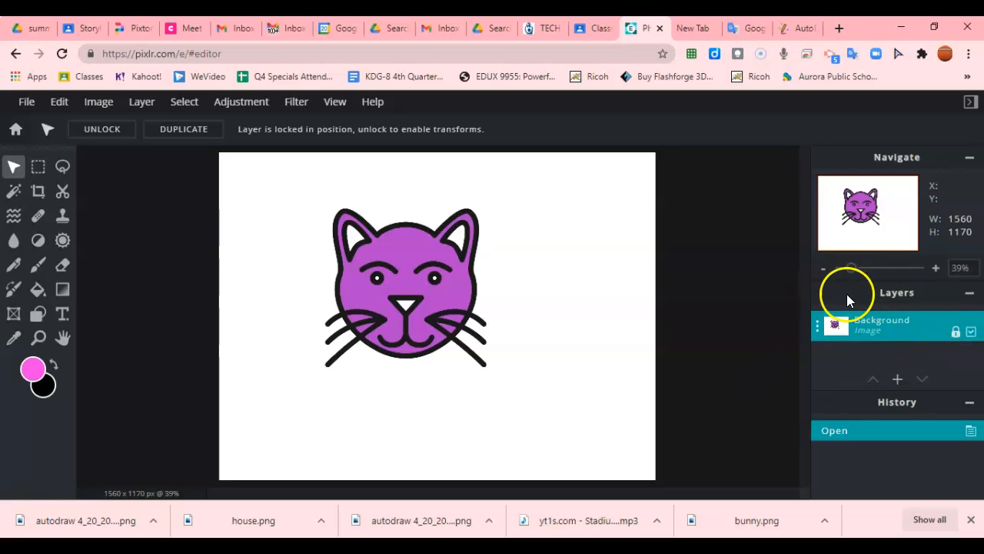
- Unlock the Background layer of the cat image
left_click(956, 332)
left_click(955, 333)
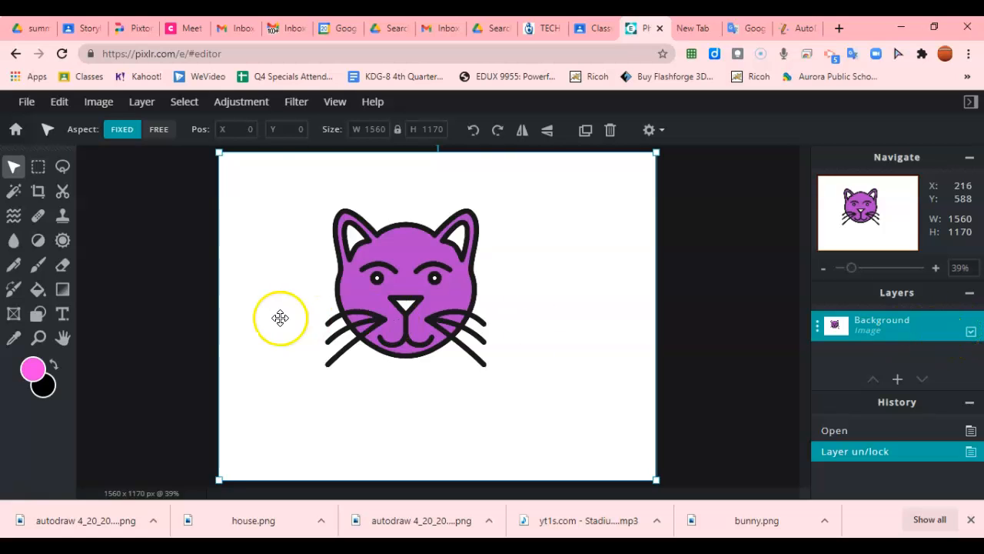
- Select the white area around the cat with the Wand at tolerance 32 and delete it
left_click(14, 193)
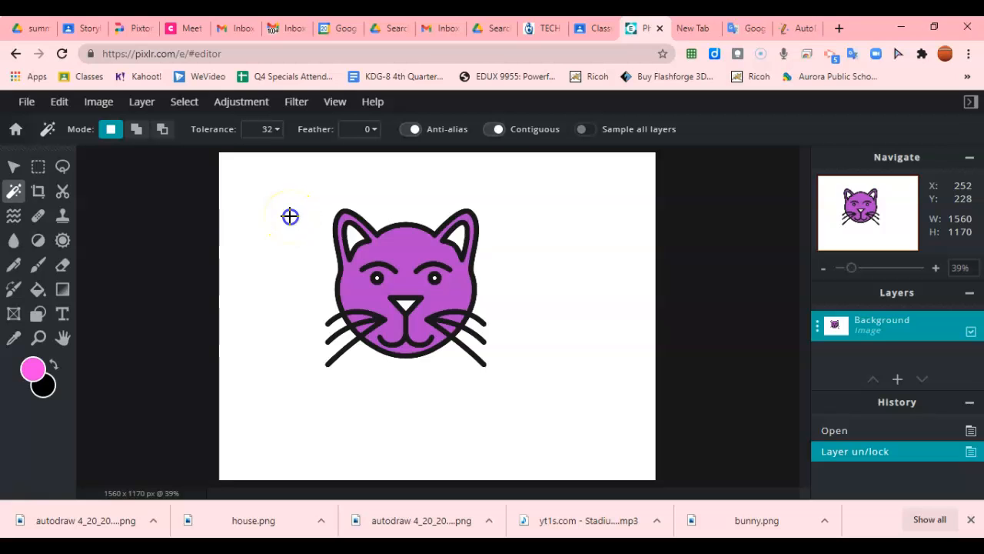
left_click(289, 216)
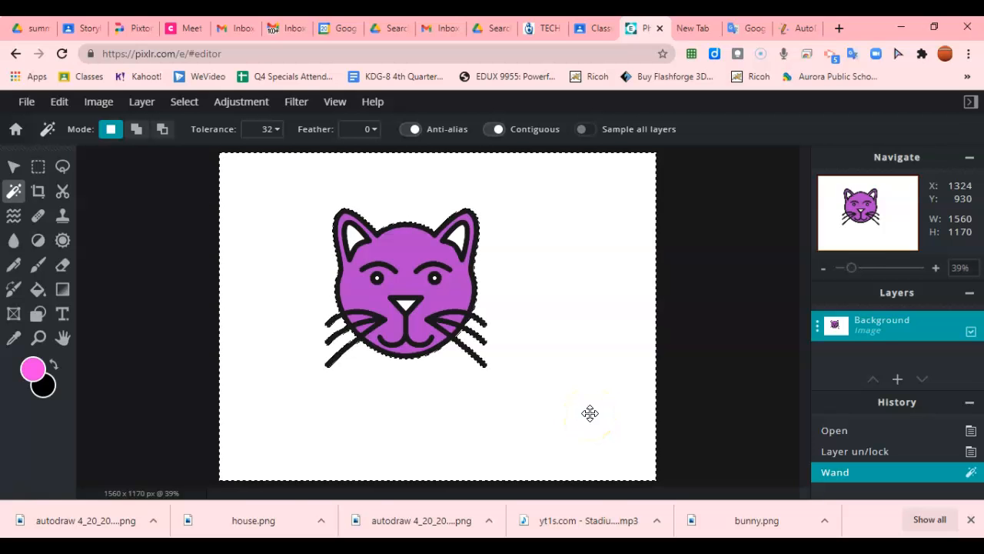
key("Delete")
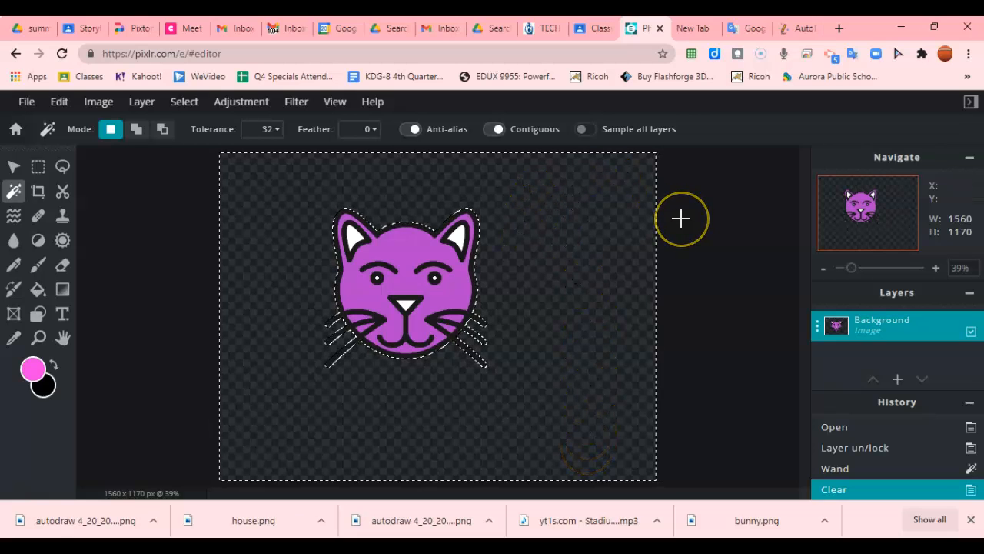
- Select and delete the white areas inside the cat's two ears and nose with the Wand
left_click(353, 235)
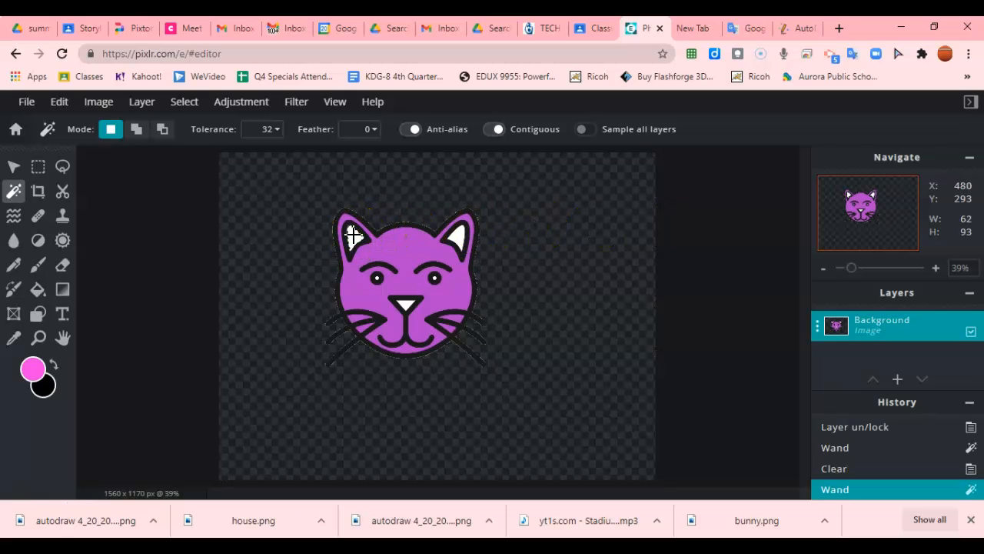
key("Delete")
left_click(459, 236)
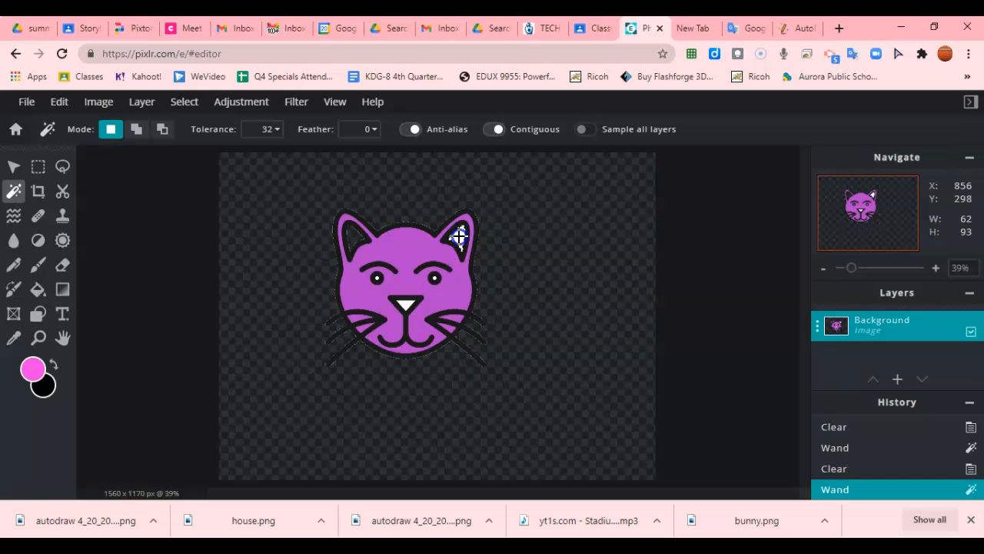
key("Delete")
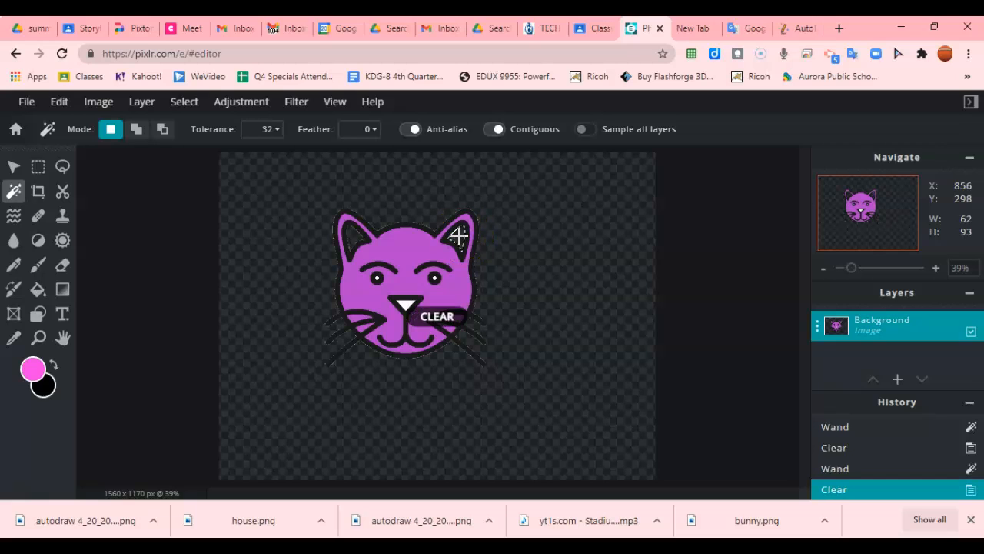
left_click(405, 304)
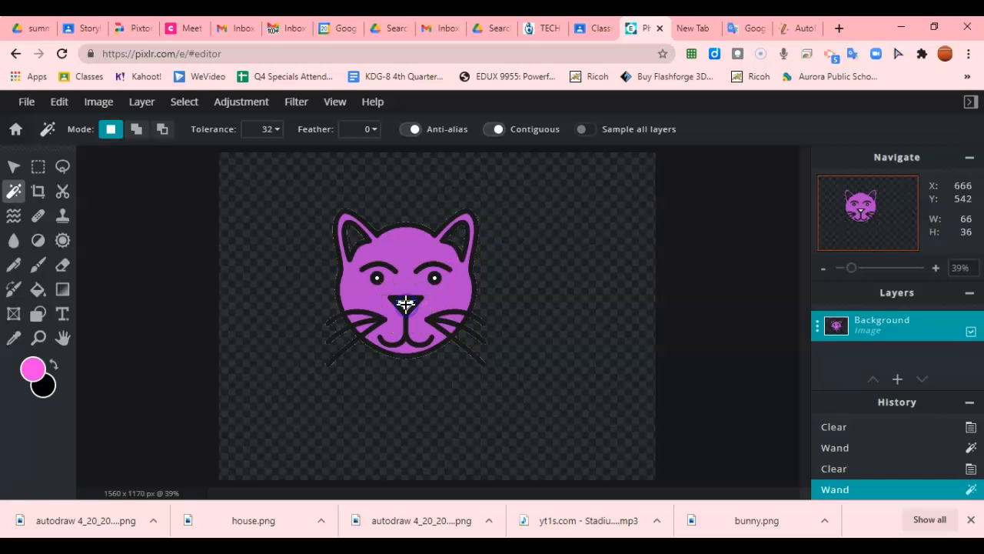
key("Delete")
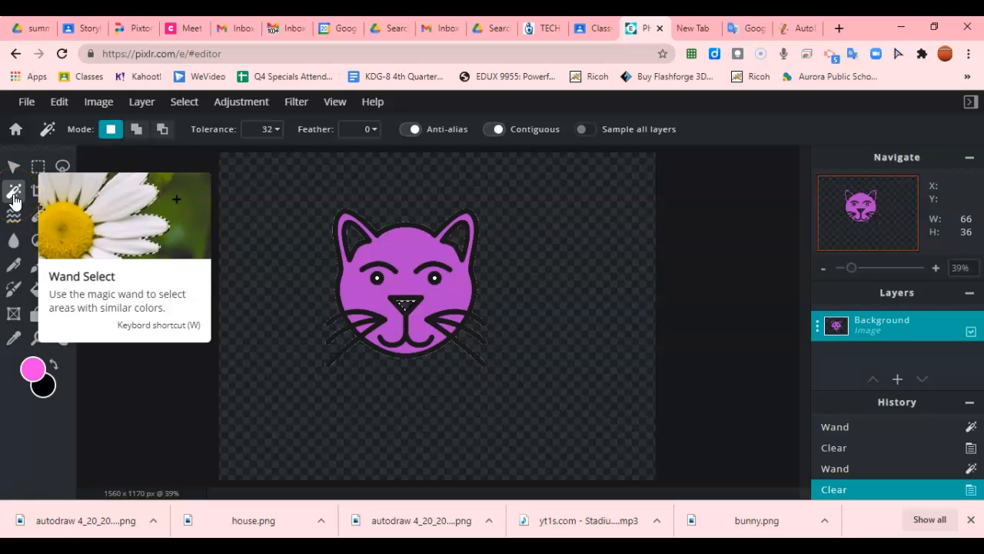
- Save the transparent cat image as a PNG named cat and download it
left_click(27, 105)
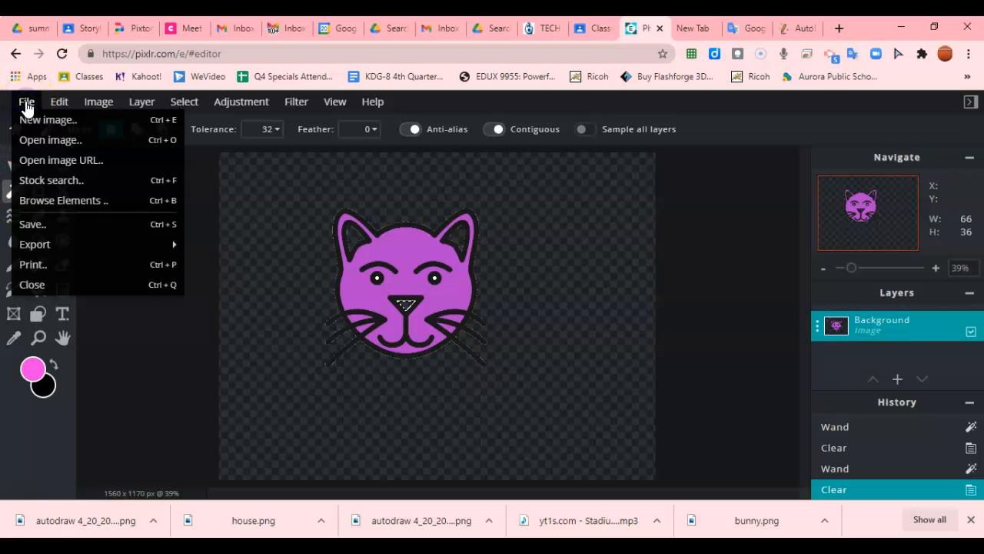
left_click(45, 223)
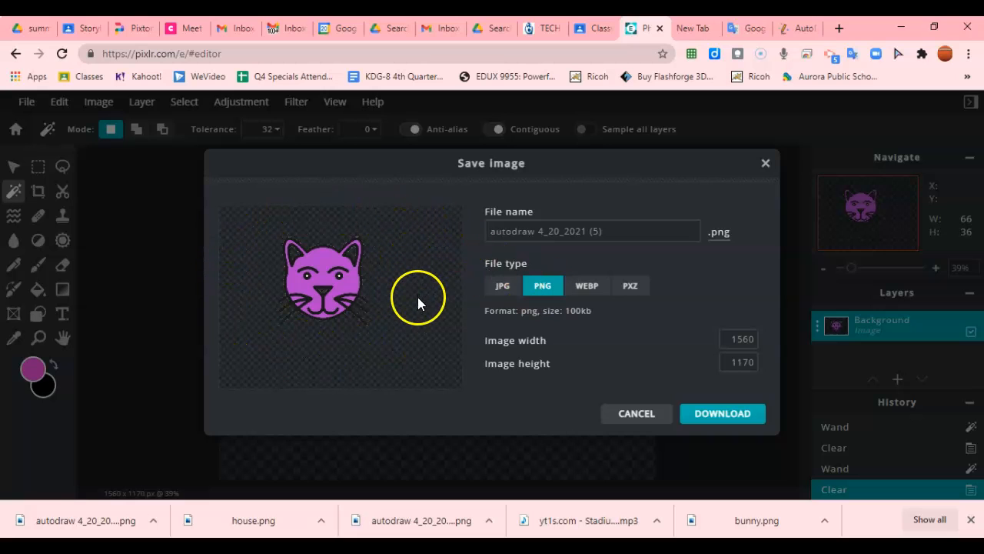
left_click(504, 286)
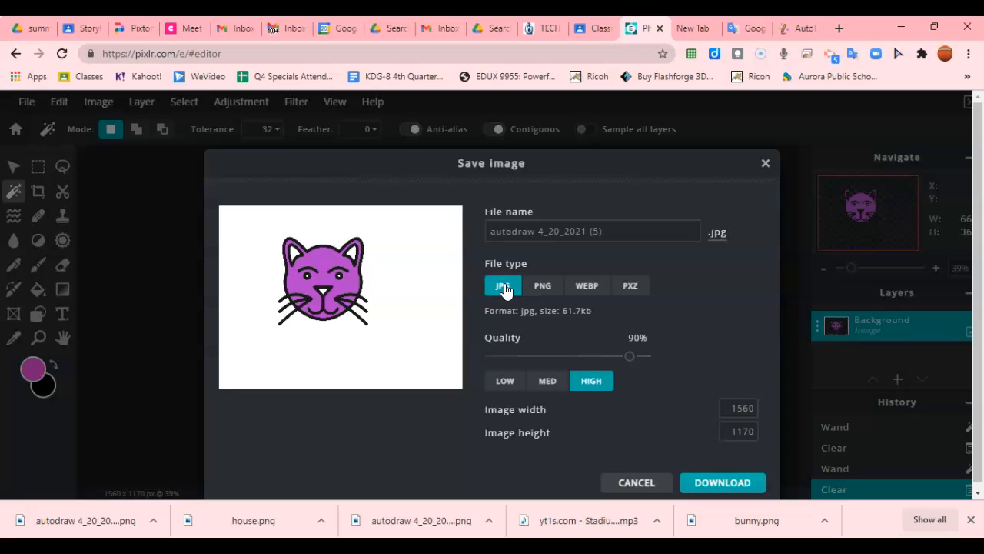
left_click(539, 295)
left_click_drag(603, 233, 458, 243)
type("cat")
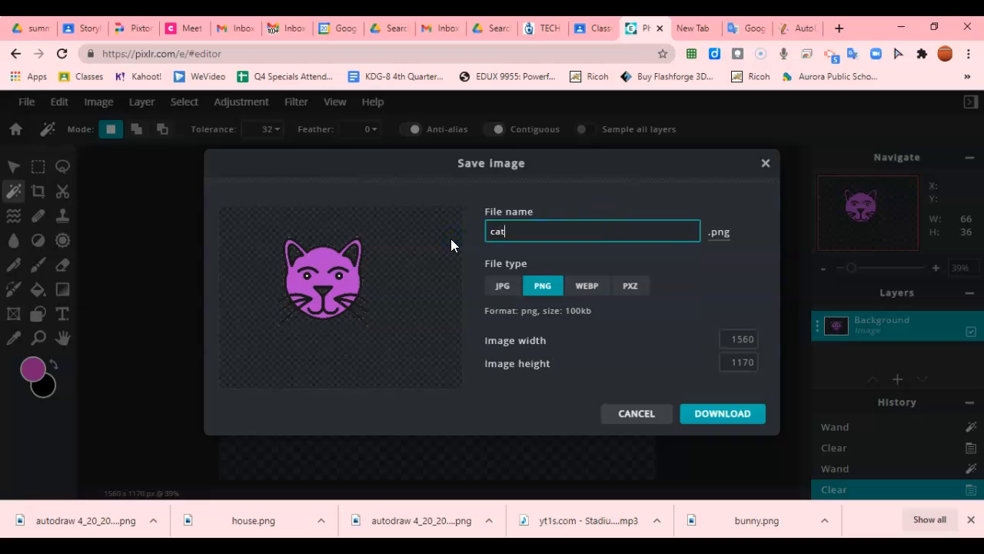
left_click(712, 409)
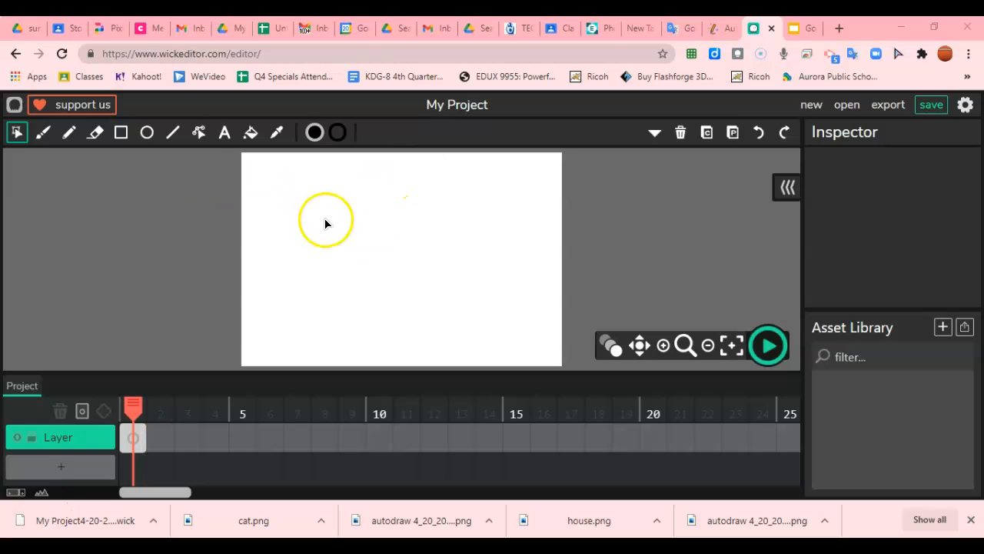
- Upload the cat image from the Downloads folder to the project's asset library
left_click(965, 330)
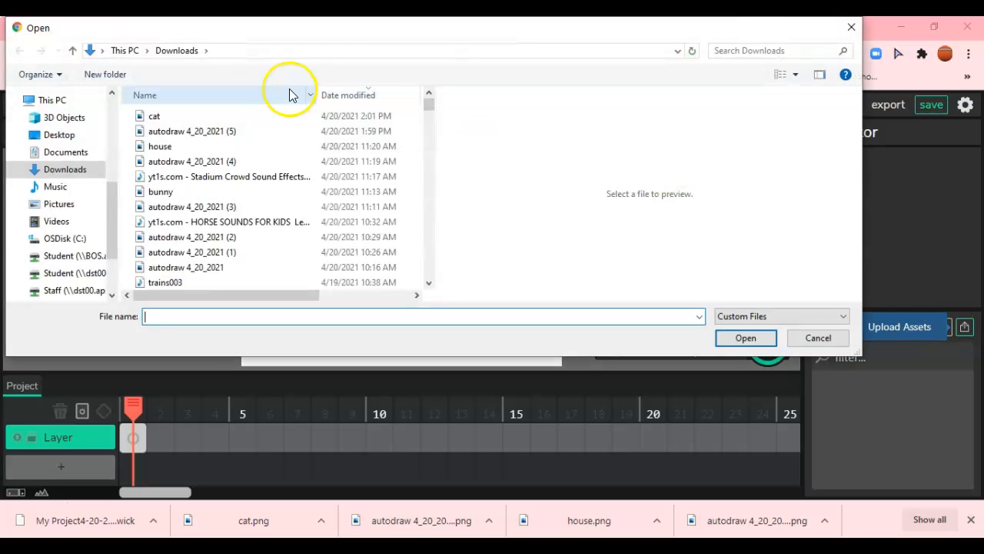
left_click(175, 117)
left_click(750, 340)
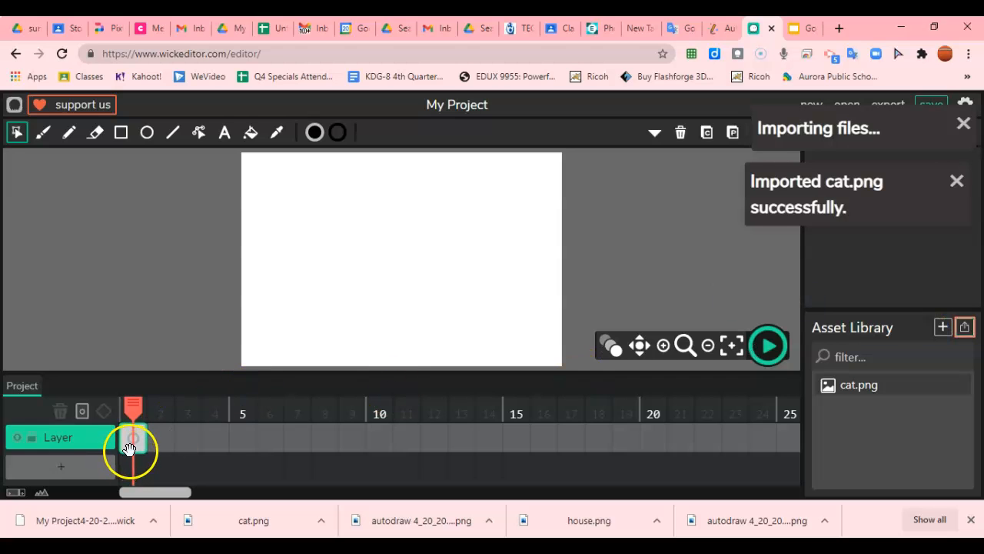
- Add cat.png to the canvas and move it over the white stage
left_click(850, 391)
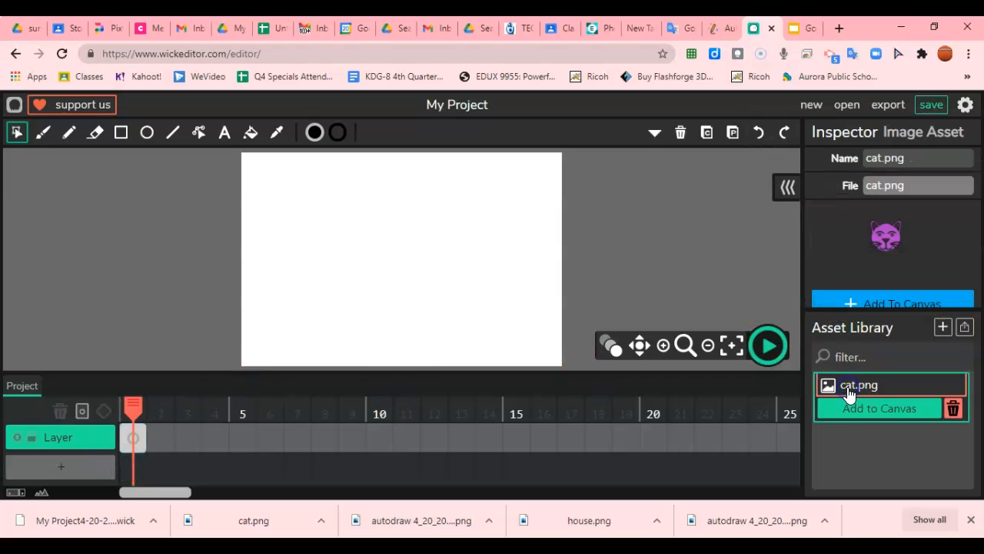
left_click(852, 408)
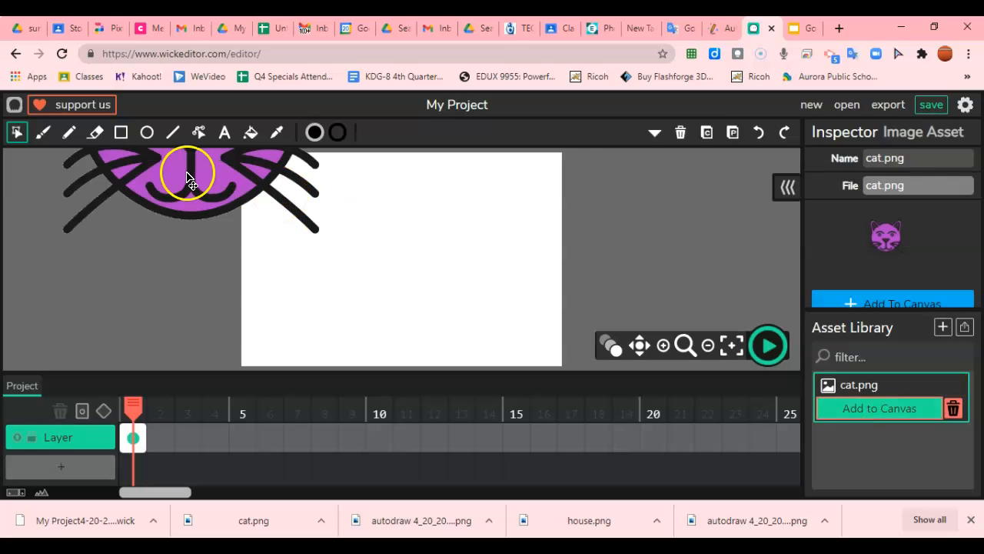
left_click_drag(187, 178, 397, 330)
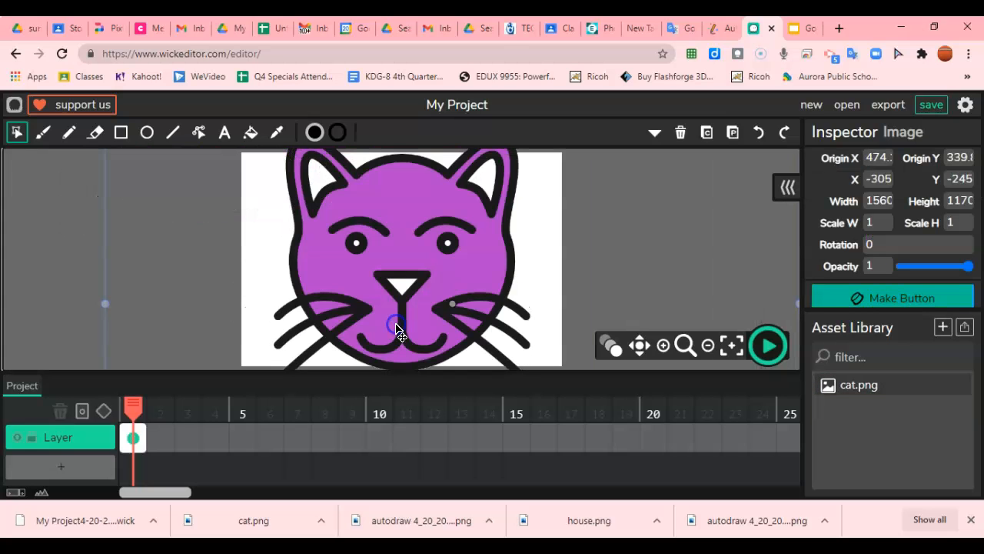
- Shrink the cat image to about 343 by 551 and place it slightly left of the stage's centre
left_click(384, 238)
left_click_drag(384, 238, 383, 407)
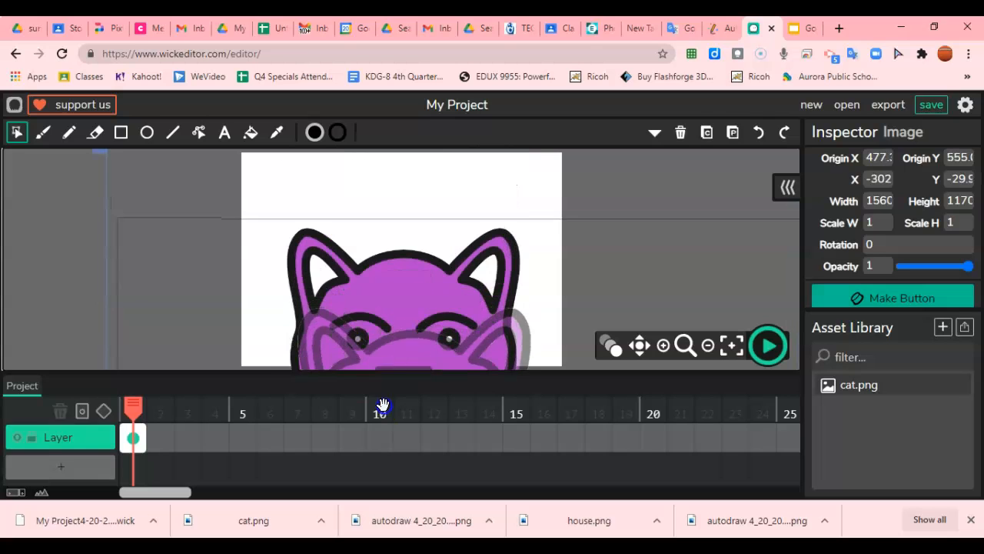
left_click_drag(119, 219, 393, 208)
left_click_drag(416, 287, 358, 264)
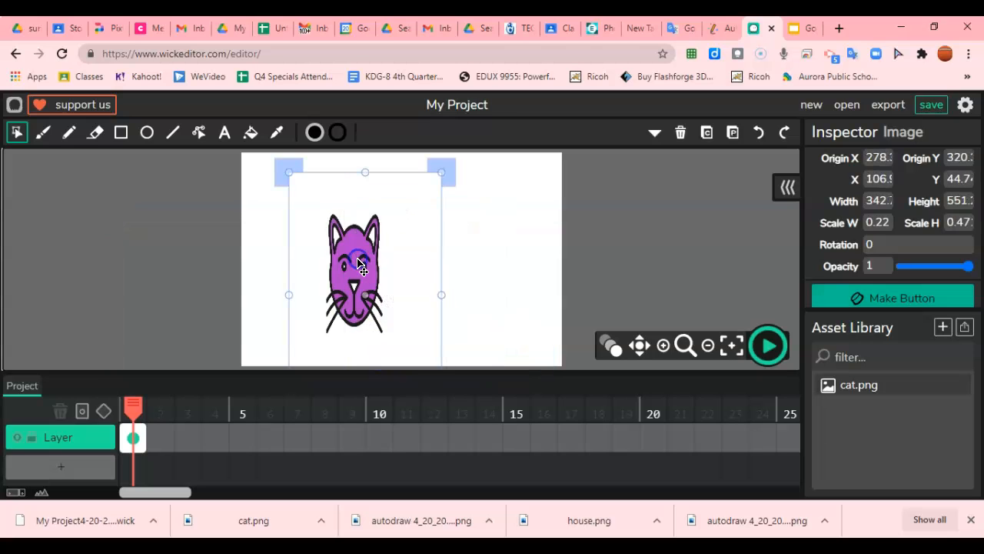
left_click(510, 253)
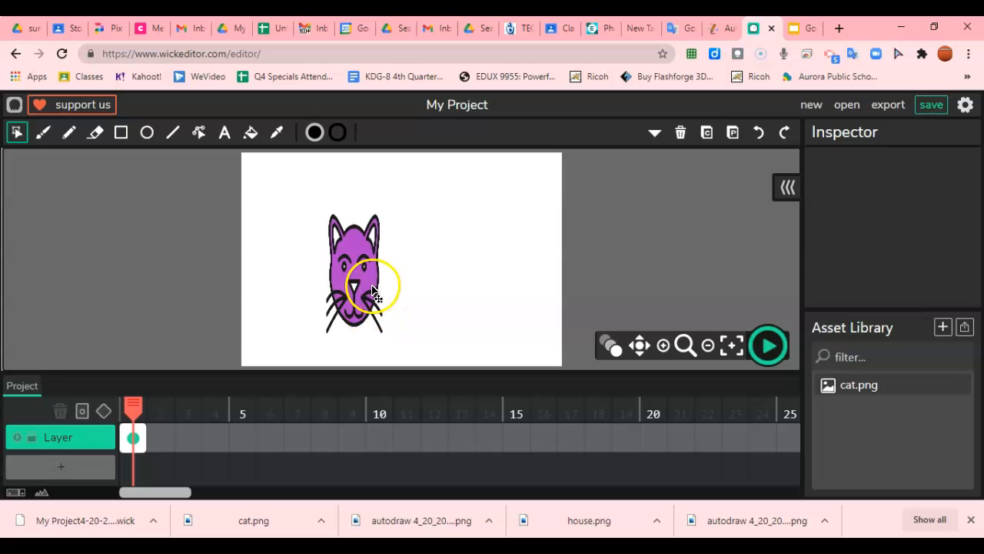
- Switch to the untitled Google Slides presentation and open the options for inserting an image
left_click(812, 29)
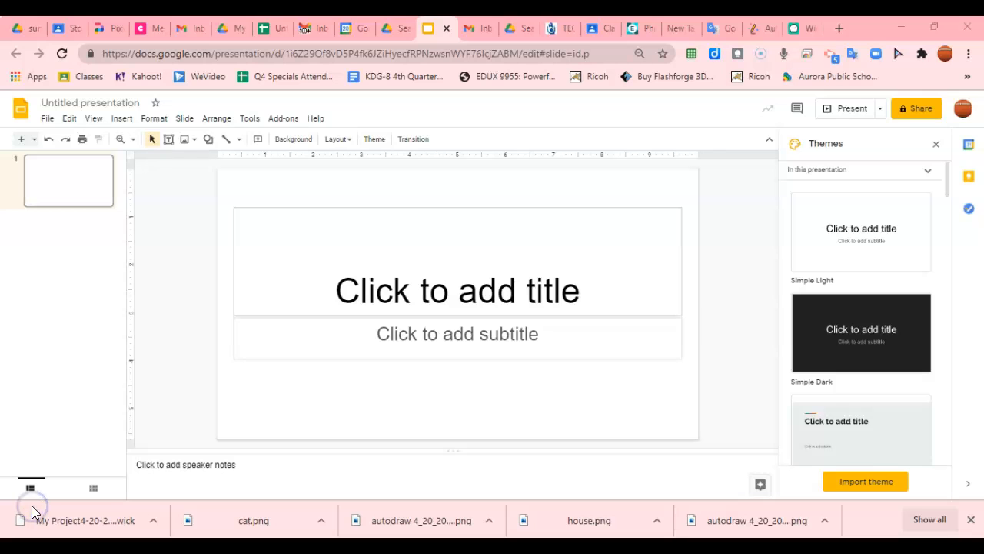
left_click(121, 119)
left_click(137, 145)
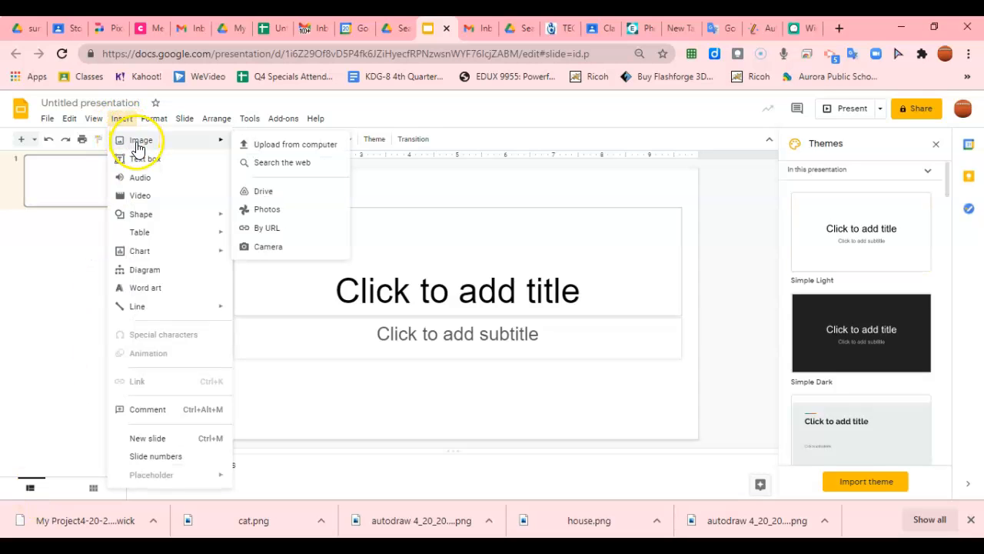